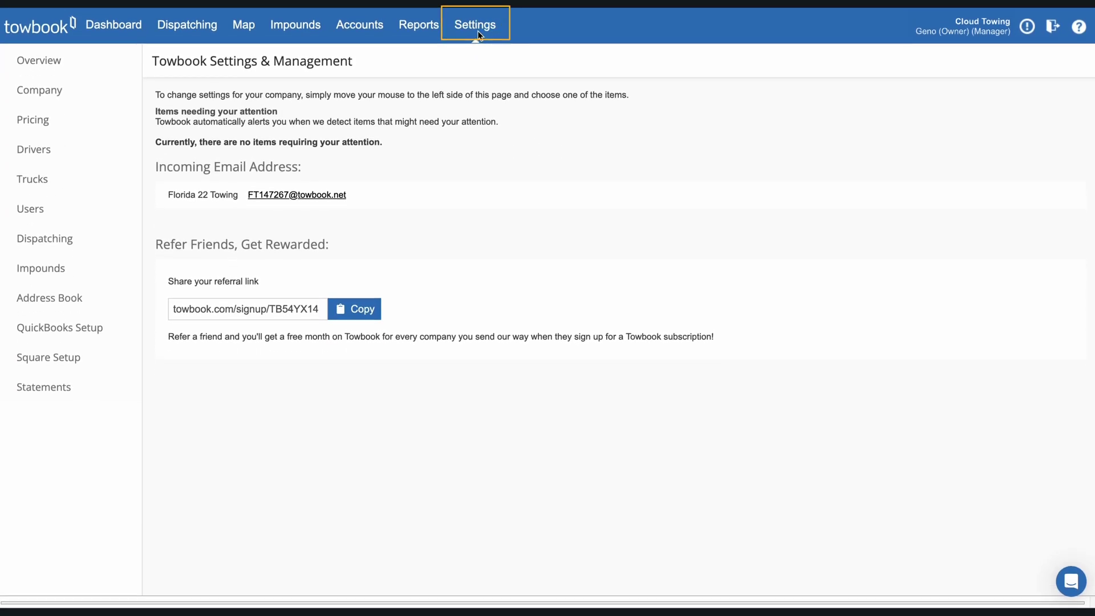
Step: Replace the sample default statement email with the Cloud Towing thank-you message and save the statement settings
left_click(70, 386)
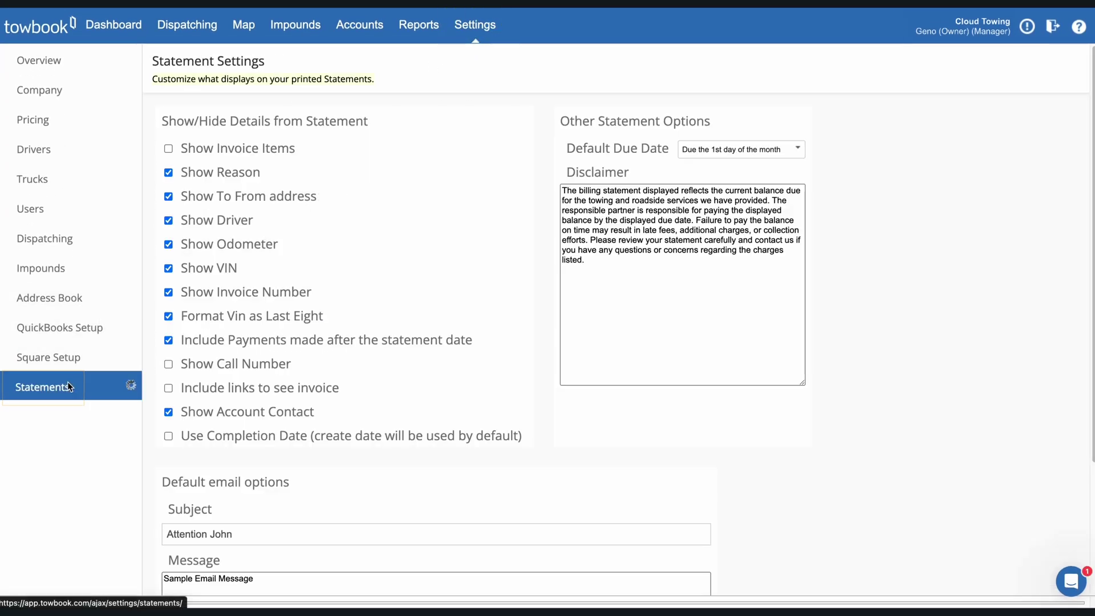
scroll(257, 309, "down", 3)
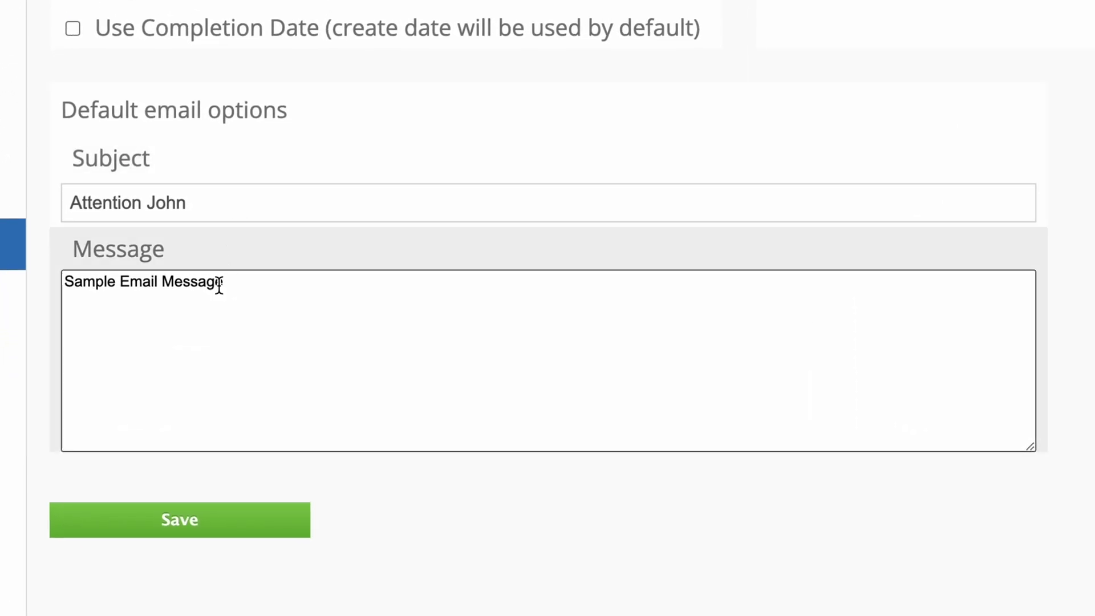
left_click_drag(220, 289, 63, 283)
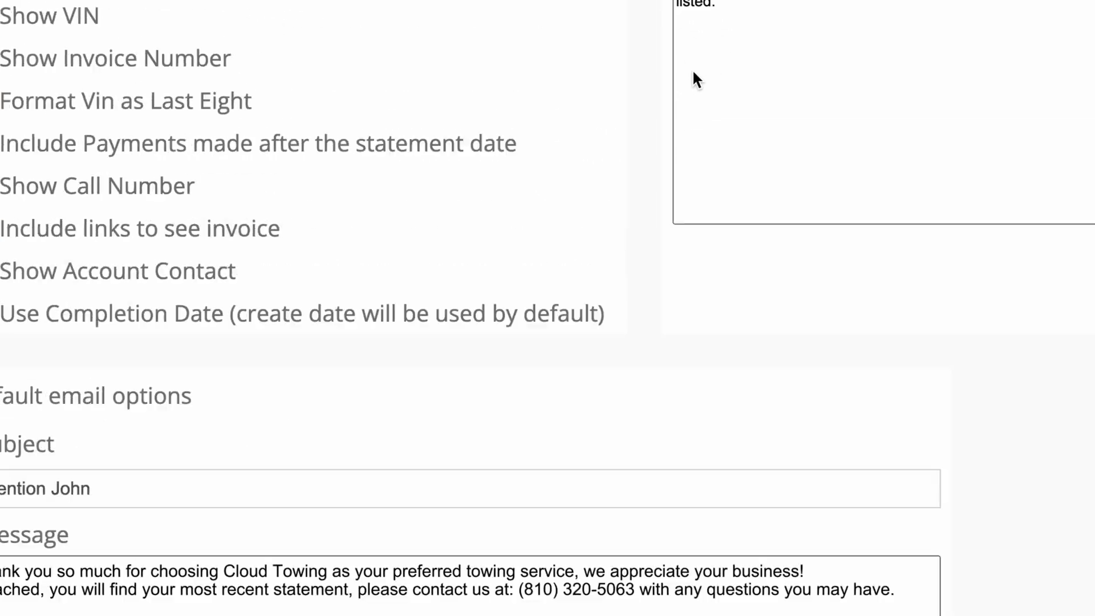
left_click(665, 144)
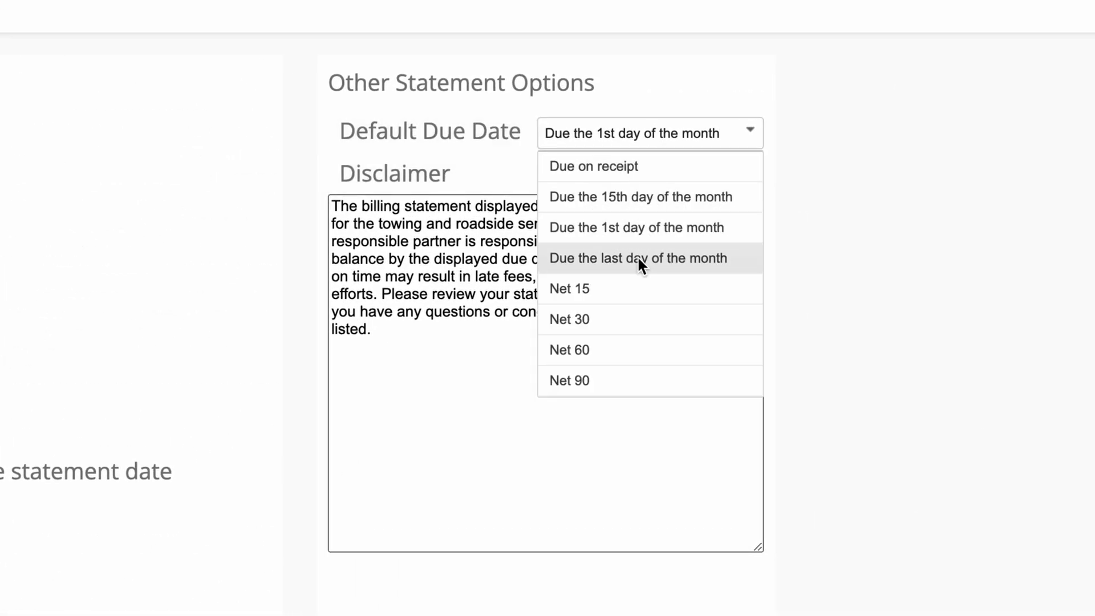
key("Escape")
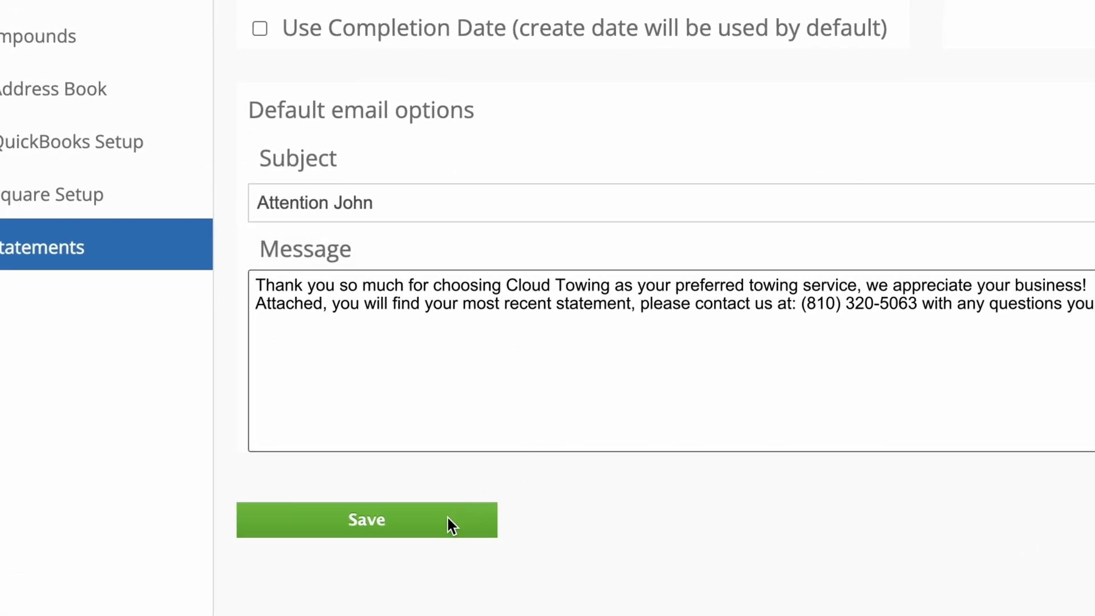
left_click(443, 519)
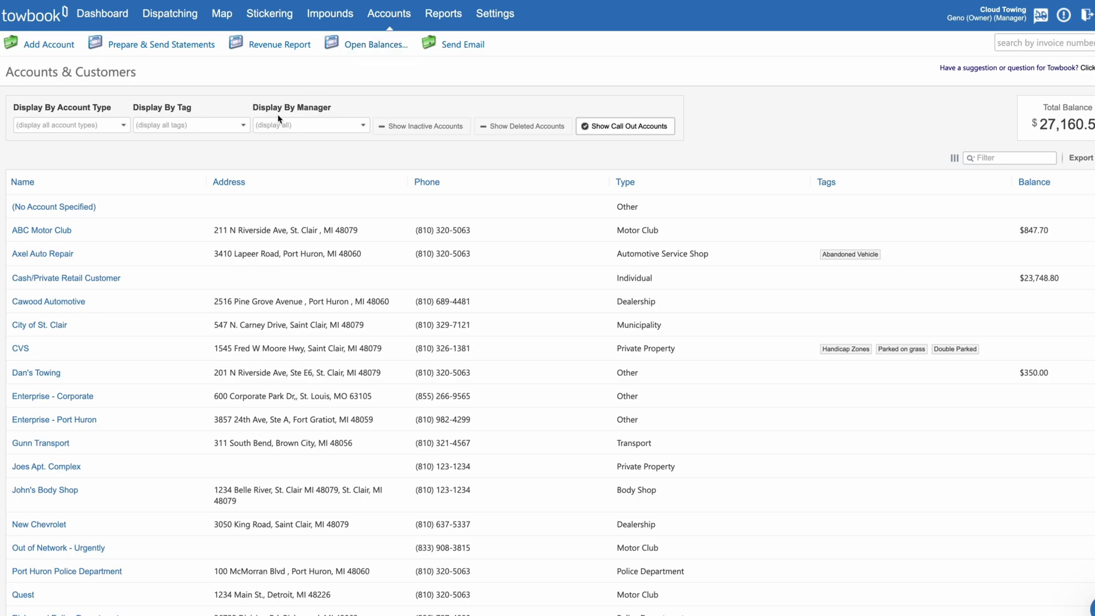
Step: Set Axel Auto Repair's initial statement due date to Net 30
left_click(60, 255)
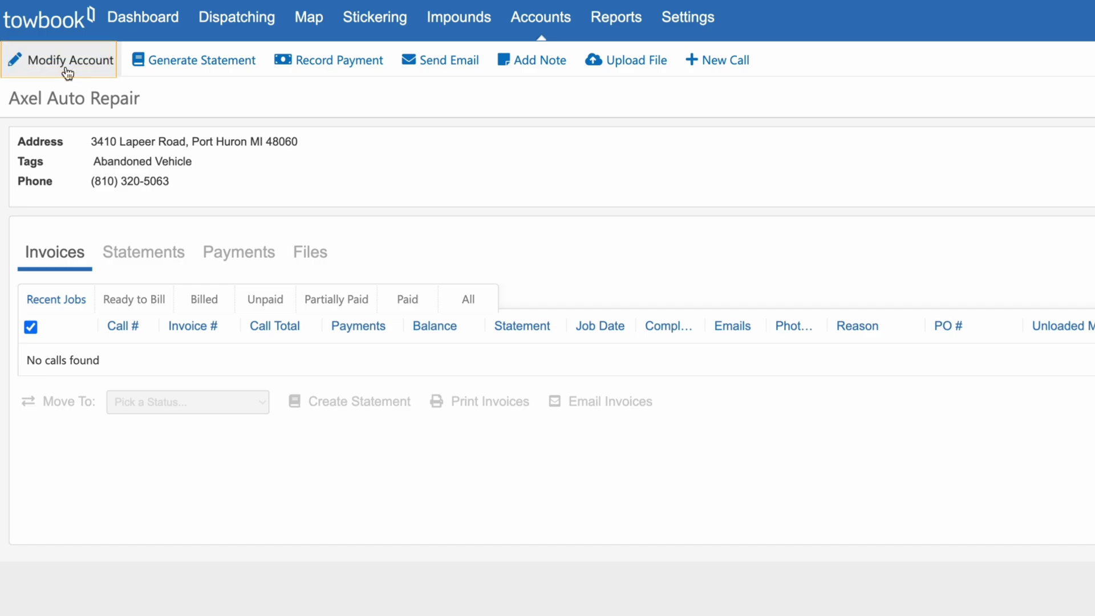
left_click(67, 73)
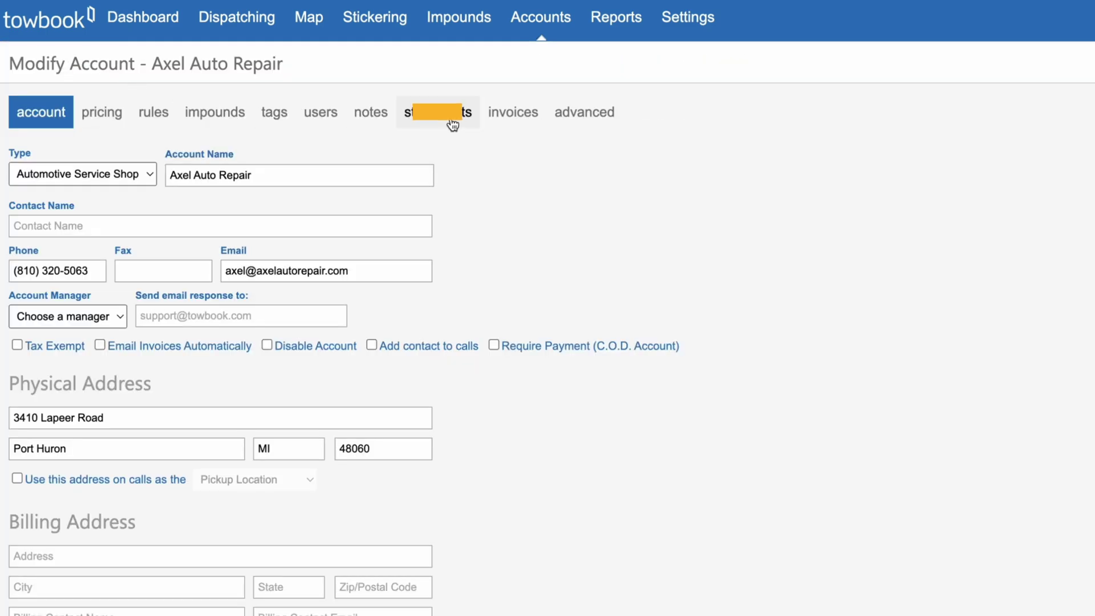
left_click(451, 121)
scroll(285, 364, "down", 5)
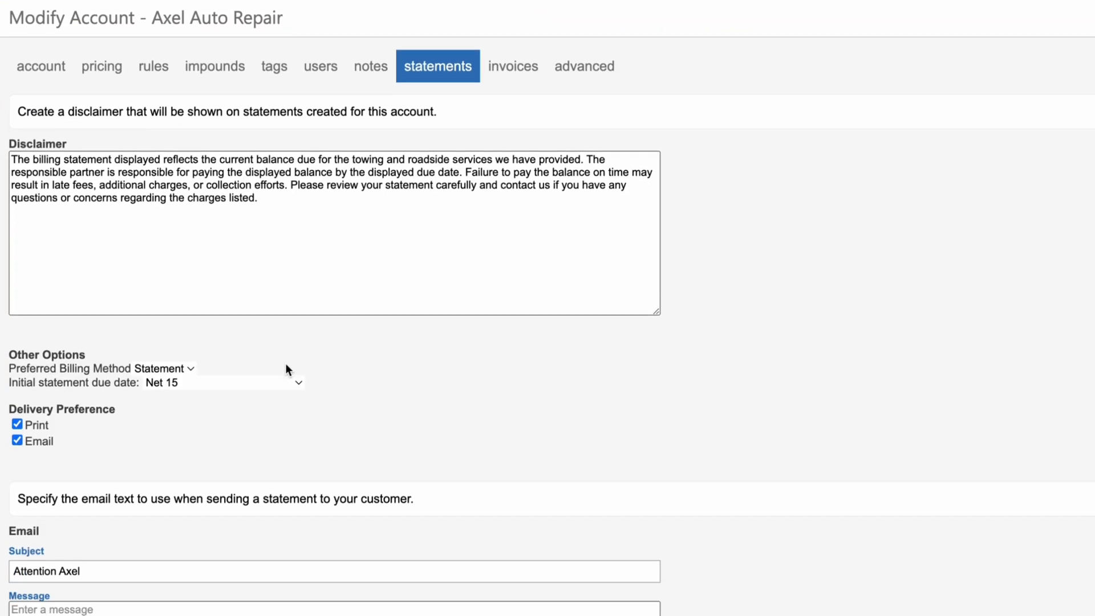
left_click(279, 190)
left_click(275, 208)
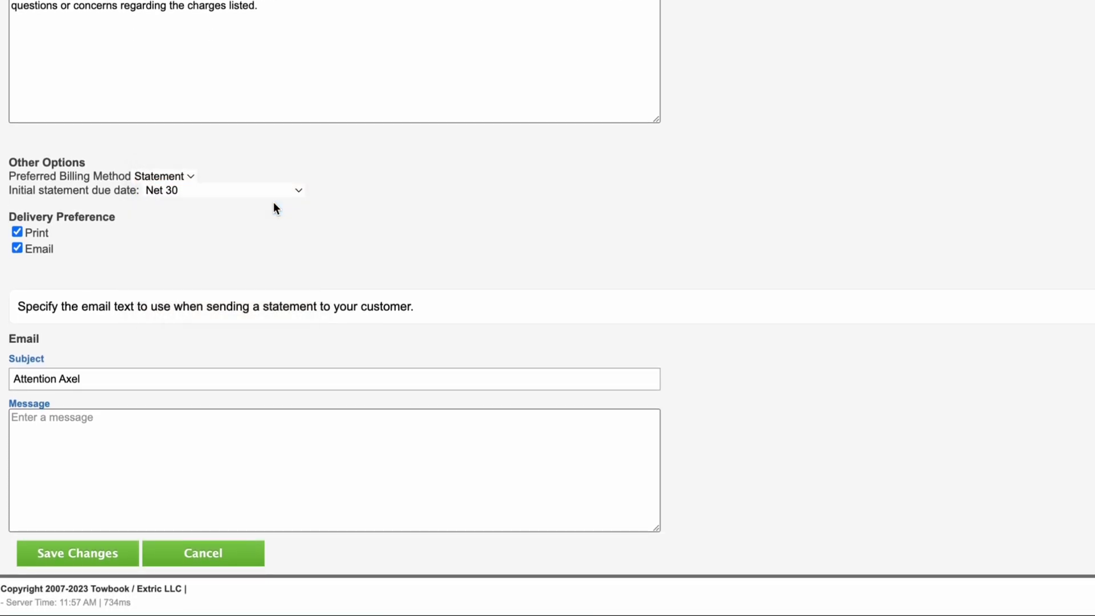
Step: Paste the thank-you text as the account's statement email message and save the changes
left_click(91, 413)
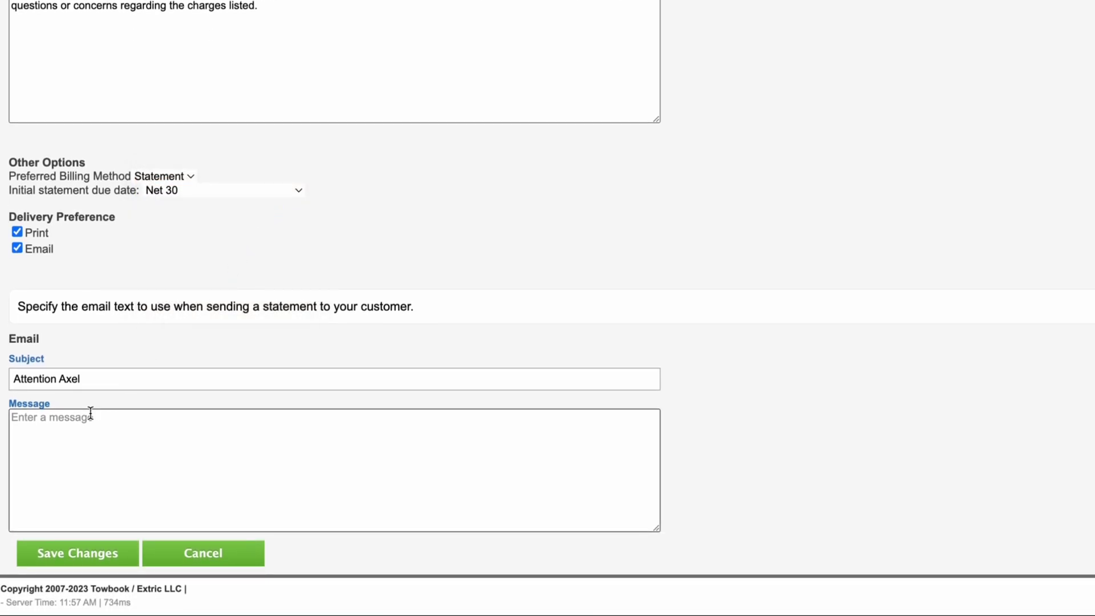
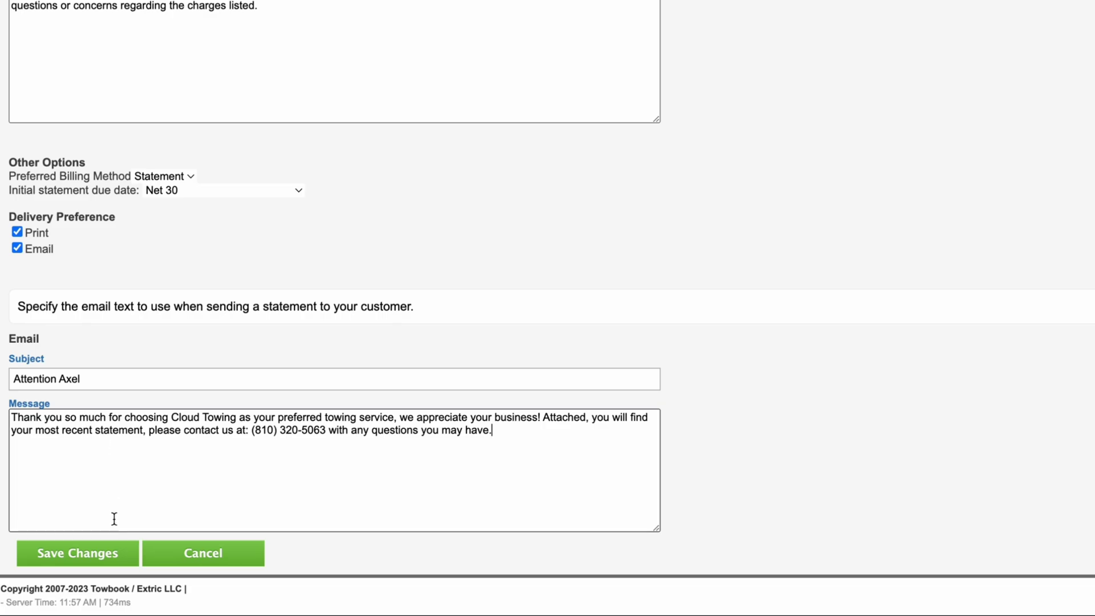
left_click(112, 555)
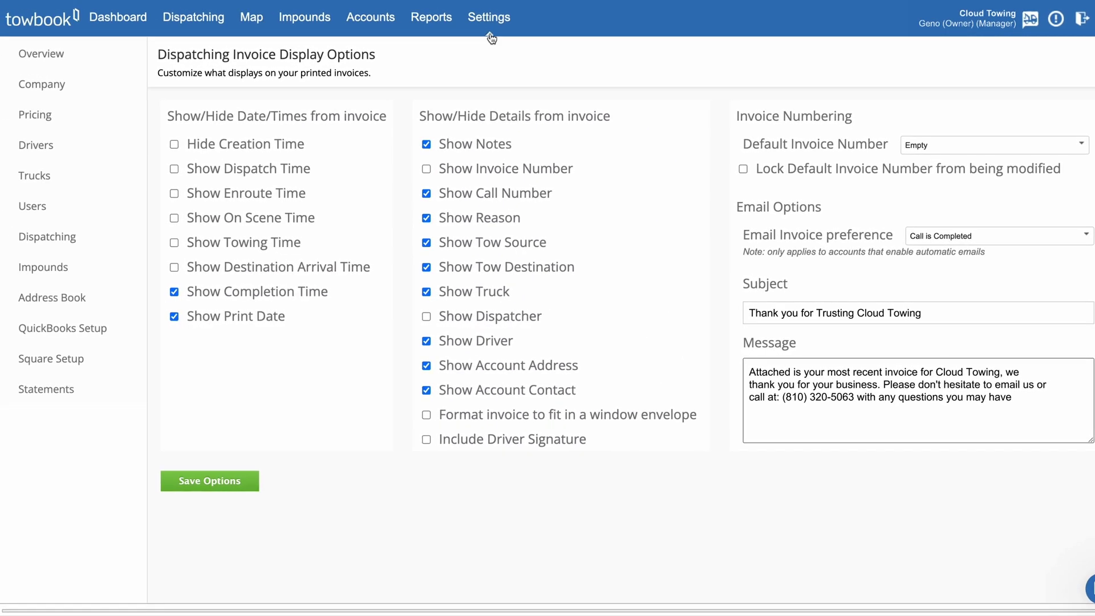
Step: Navigate to Settings > Dispatching > Dispatch Invoices display options
left_click(491, 19)
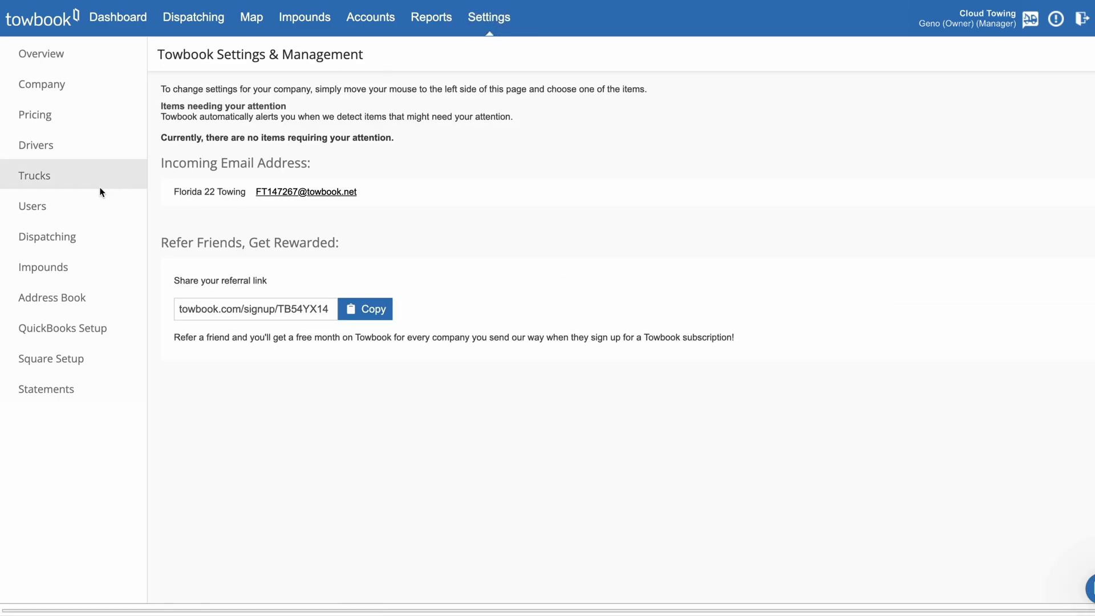
left_click(70, 234)
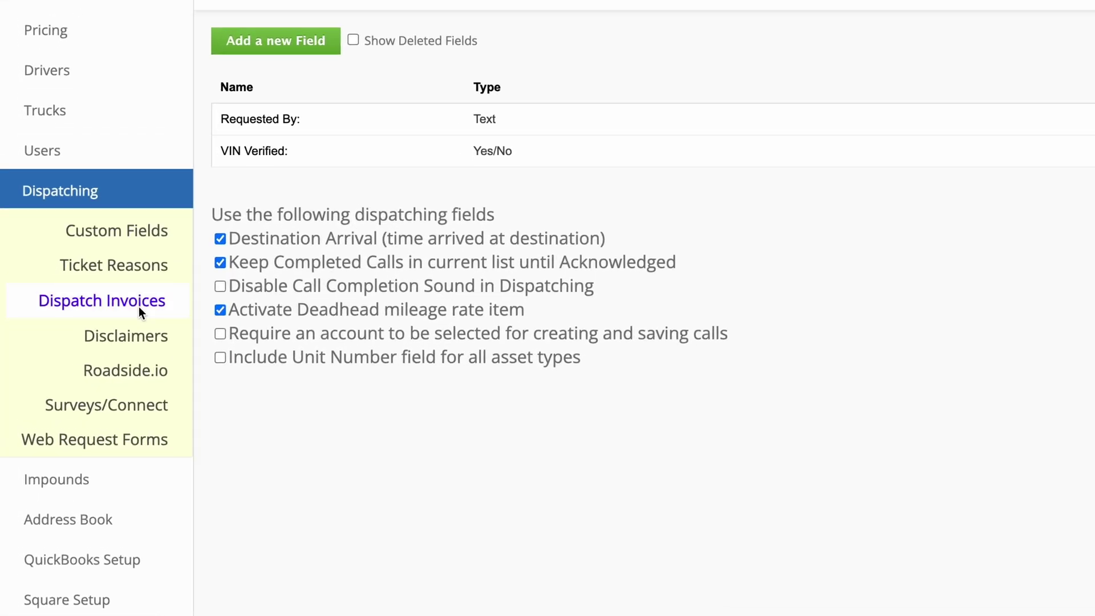
left_click(139, 306)
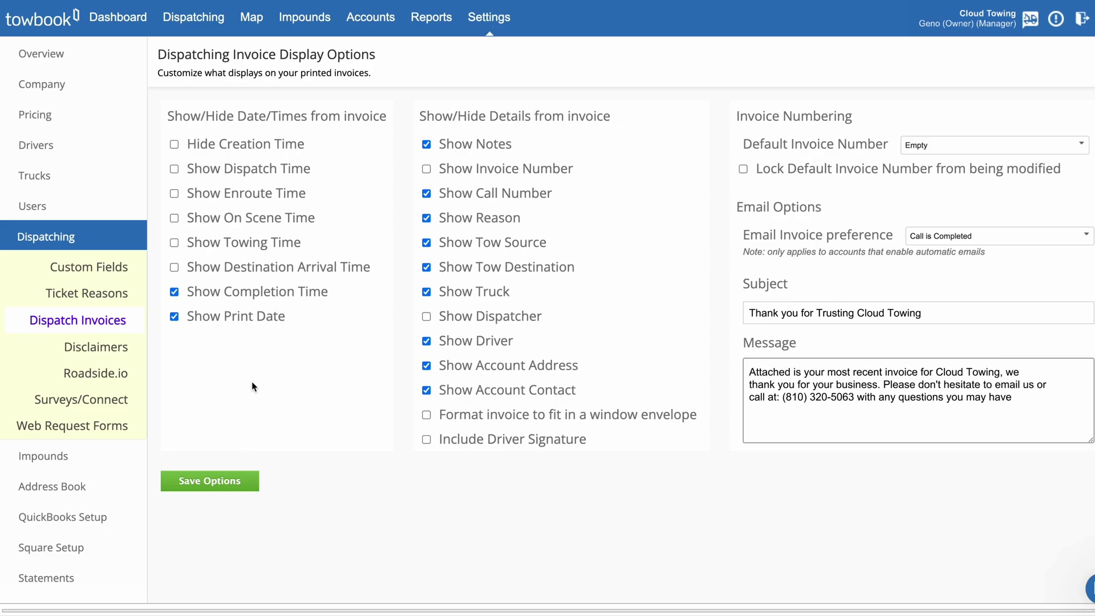
left_click(368, 18)
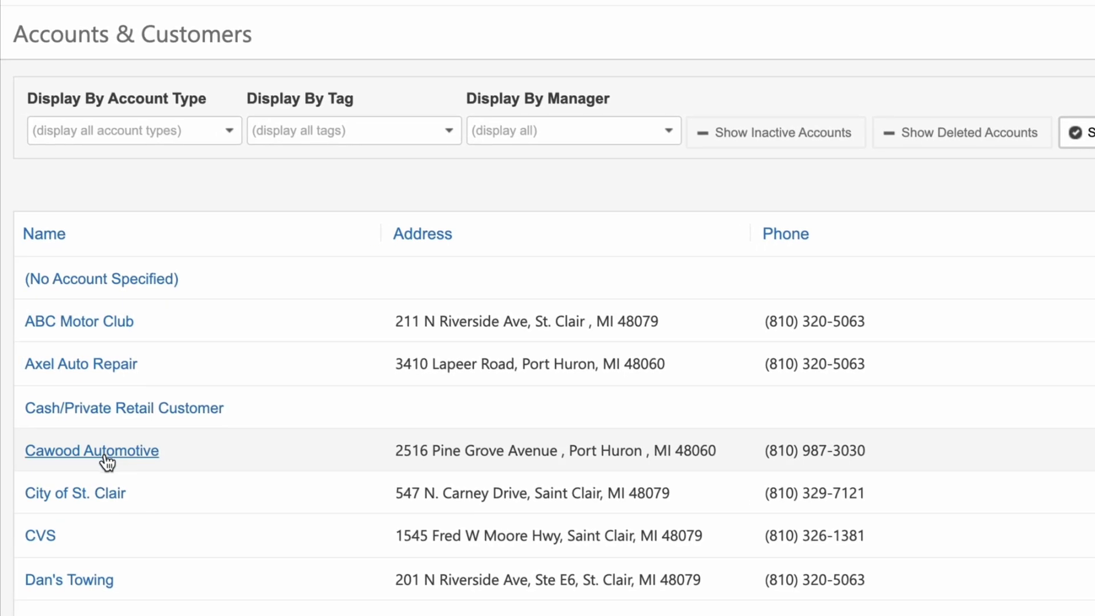
left_click(109, 452)
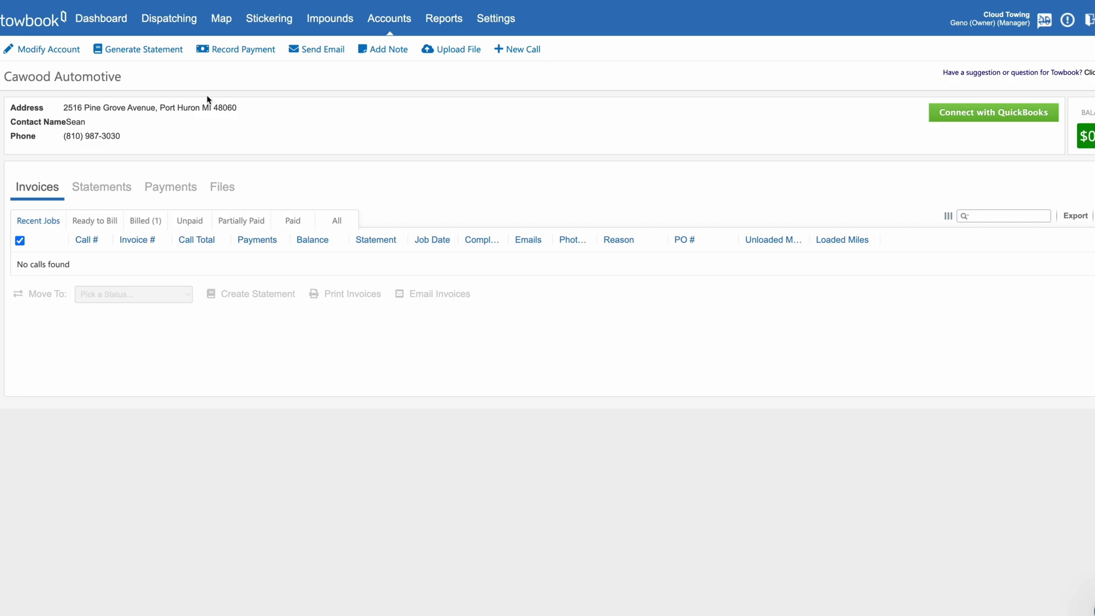
left_click(66, 57)
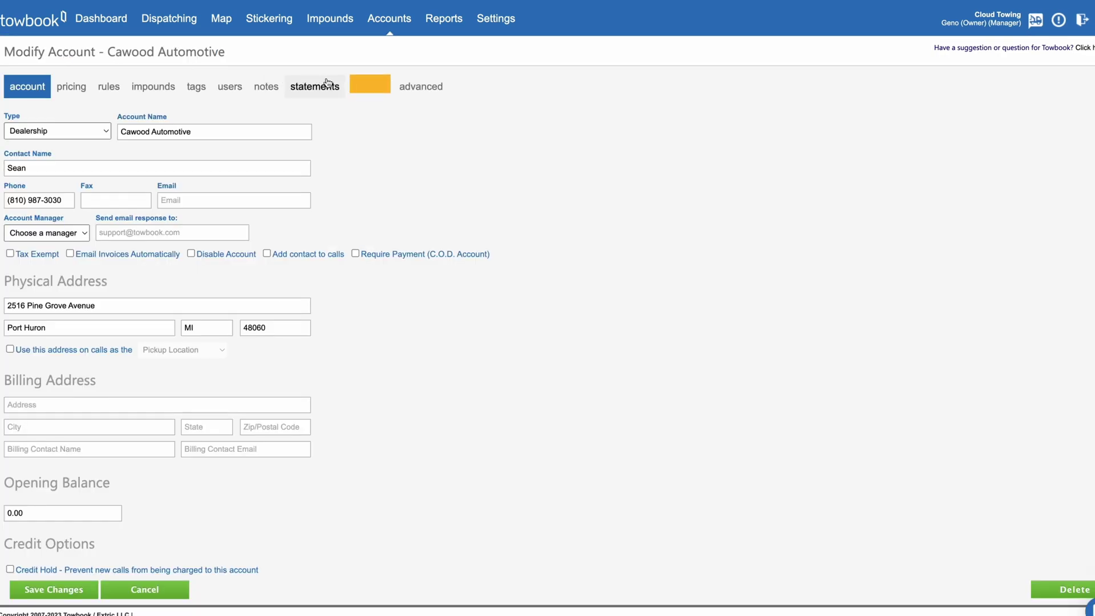
left_click(370, 86)
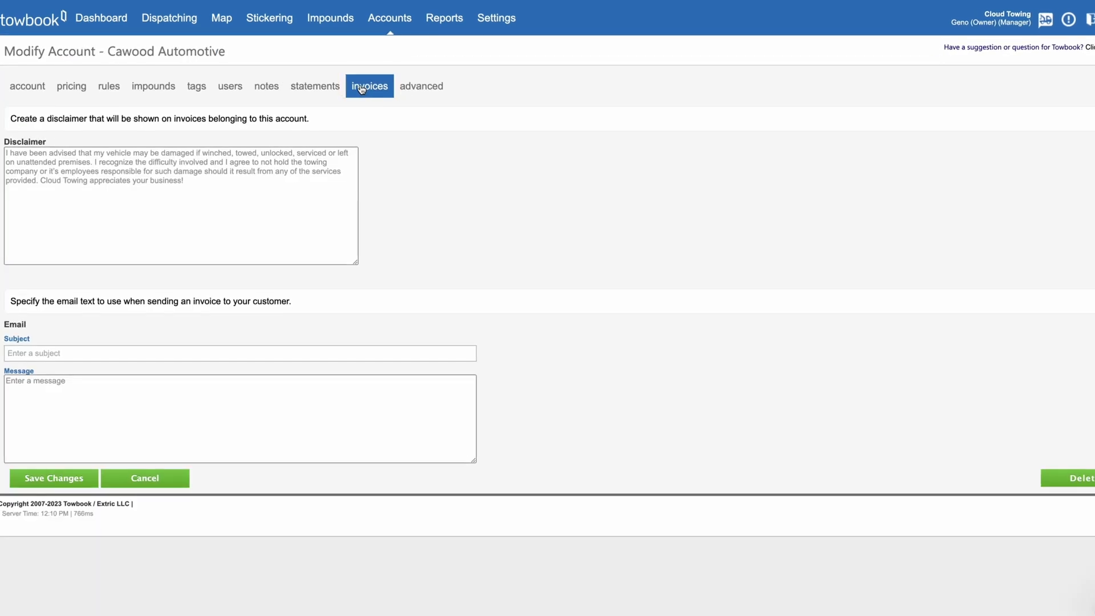
Step: Use the suggested invoice email subject, paste the thank-you message, and save
left_click(128, 248)
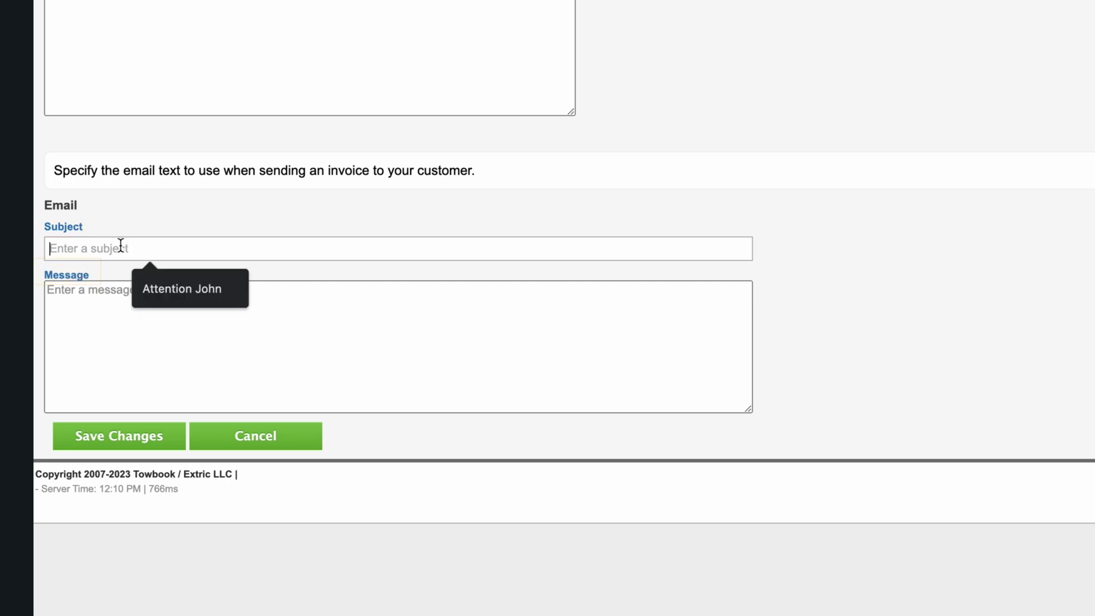
left_click(170, 292)
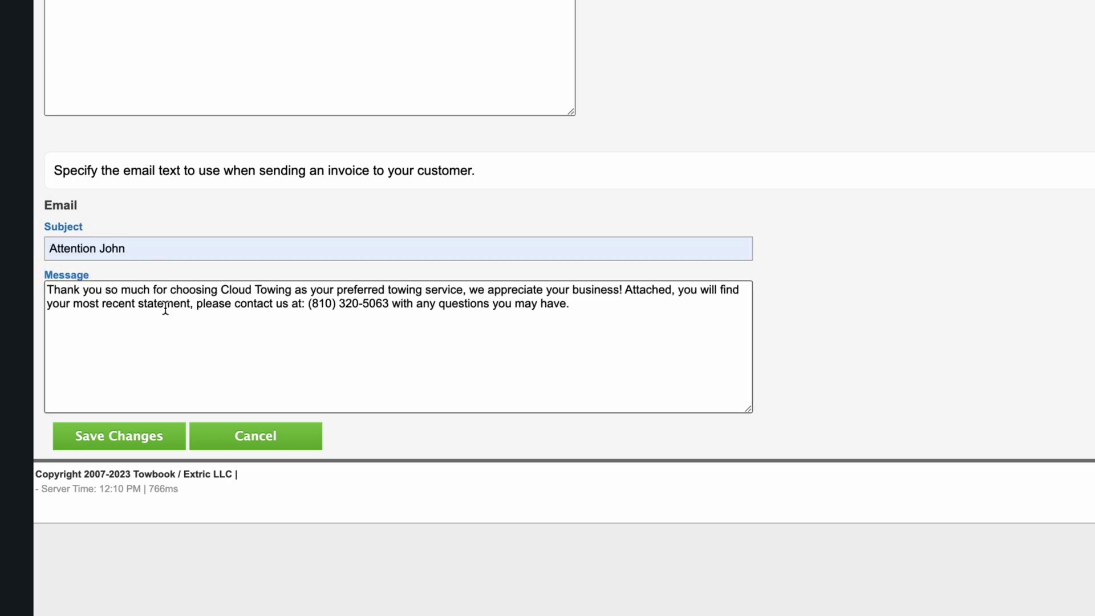
left_click(149, 437)
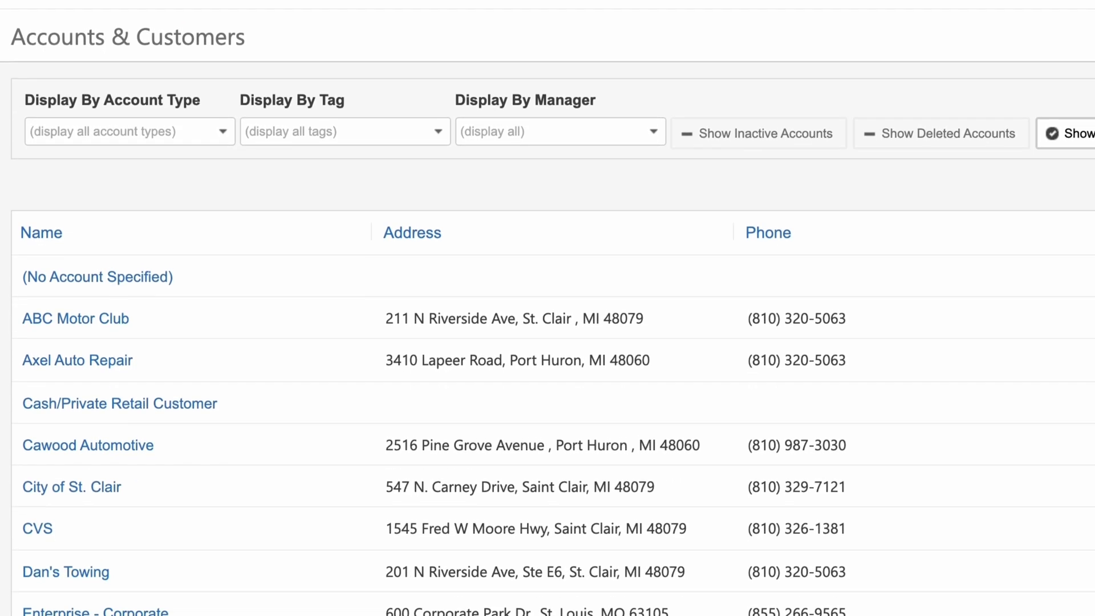
Step: Review the preferred billing method choices on Axel Auto Repair's statements tab without changing them
left_click(108, 357)
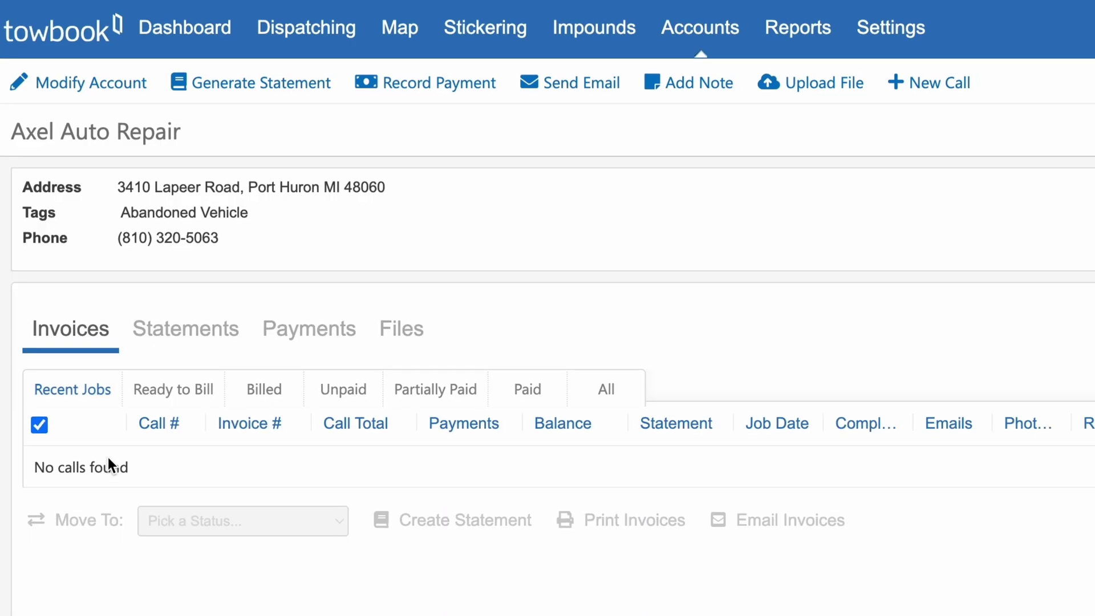
left_click(127, 96)
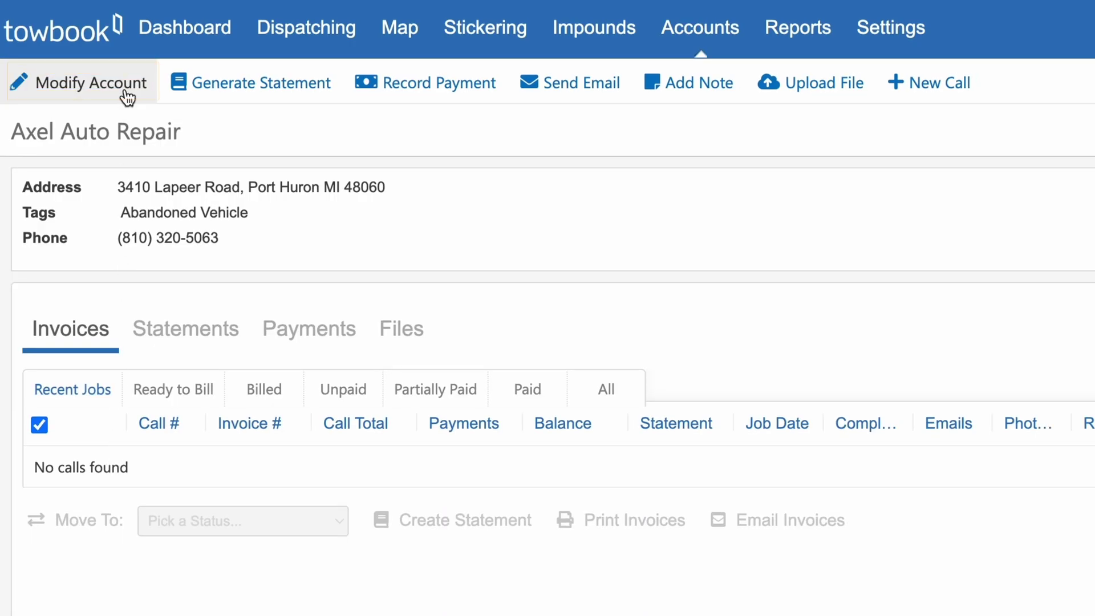
left_click(560, 169)
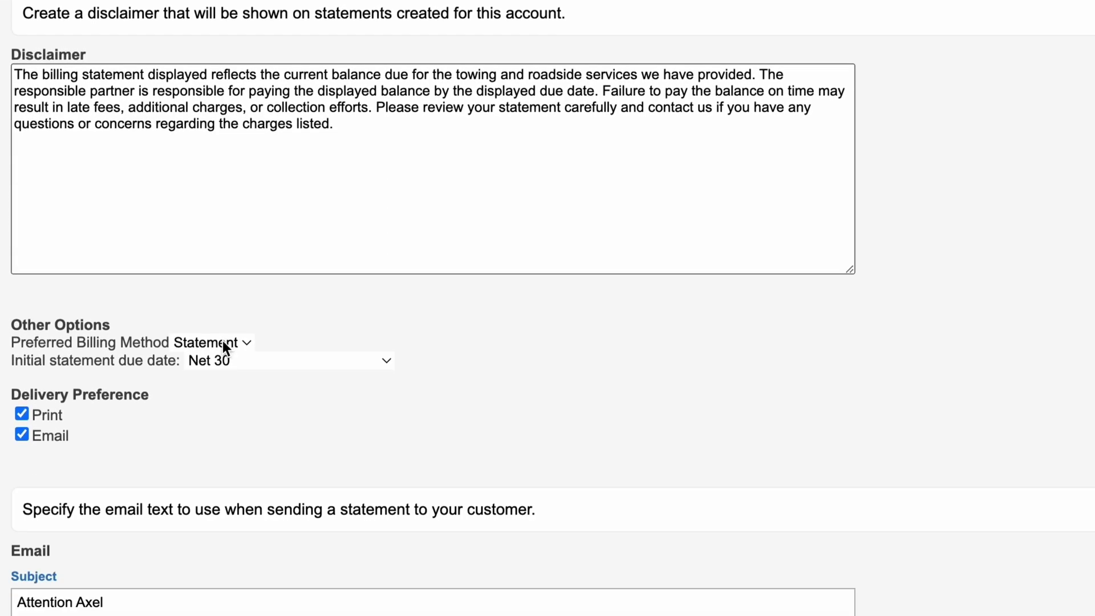
left_click(221, 537)
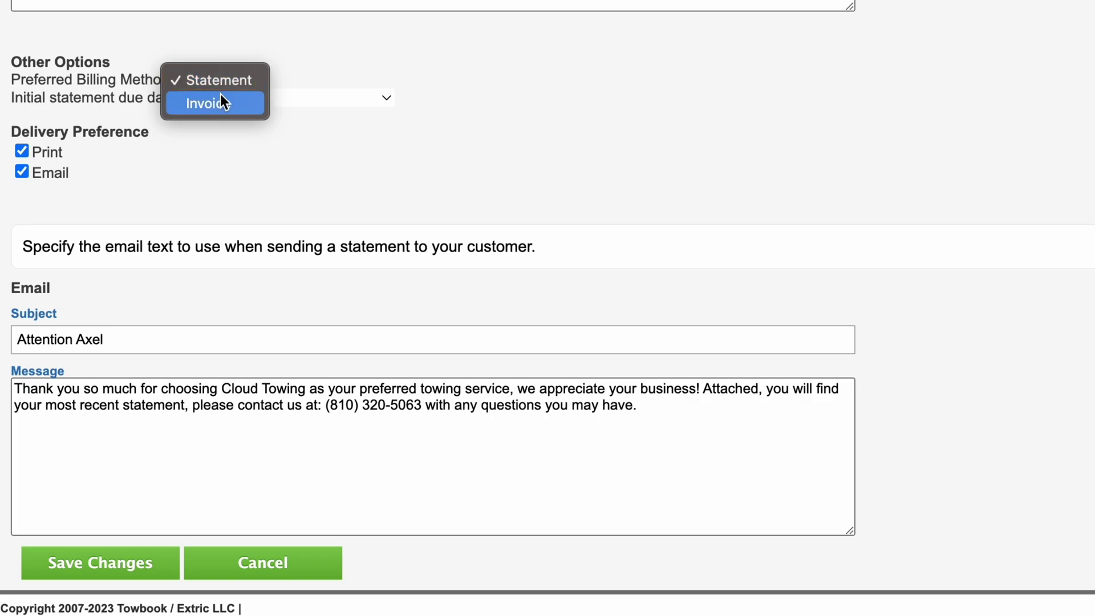
key("Escape")
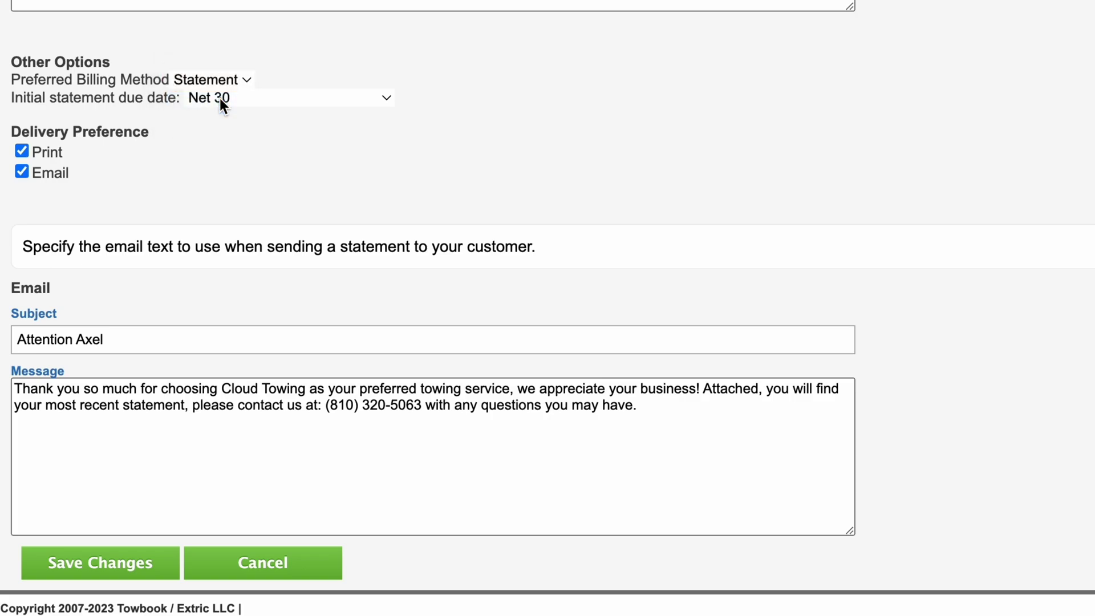
Step: Set ABC Motor Club's preferred billing method to Invoice on its statements tab
left_click(98, 562)
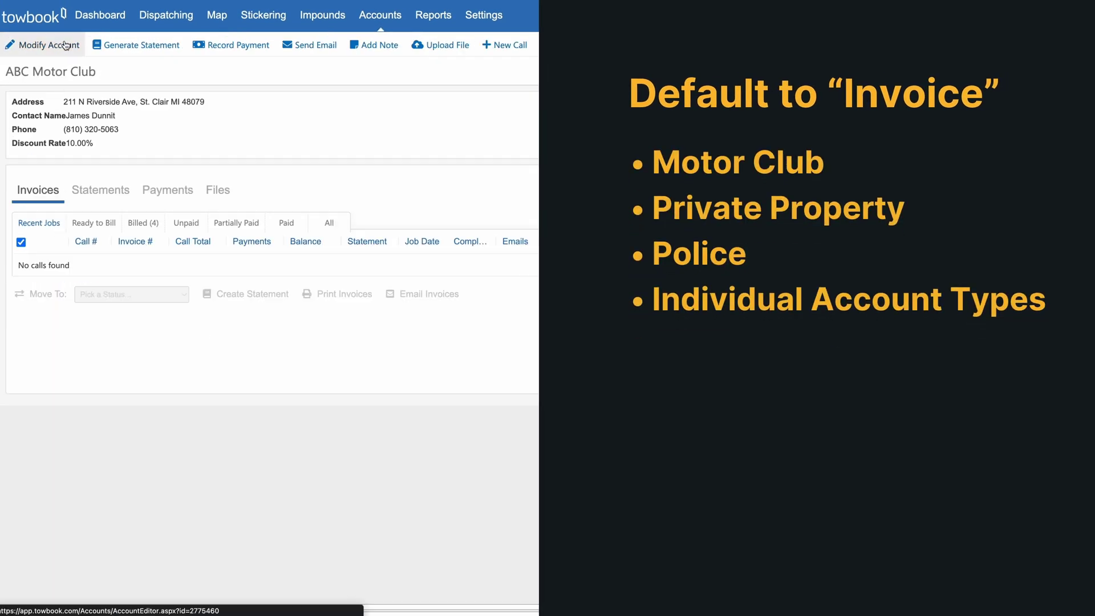
left_click(65, 45)
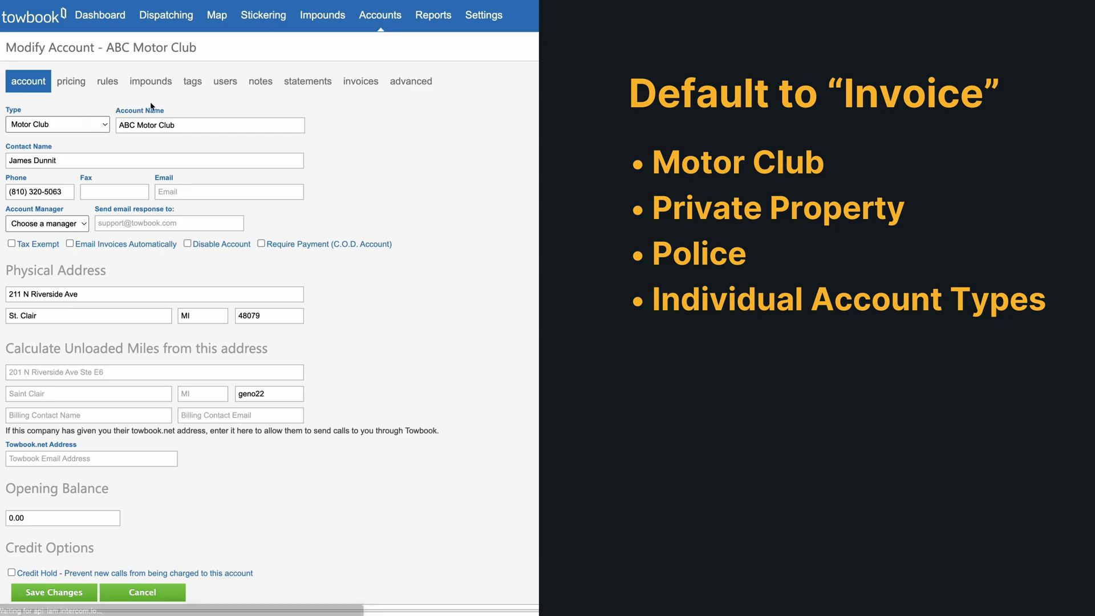
left_click(319, 83)
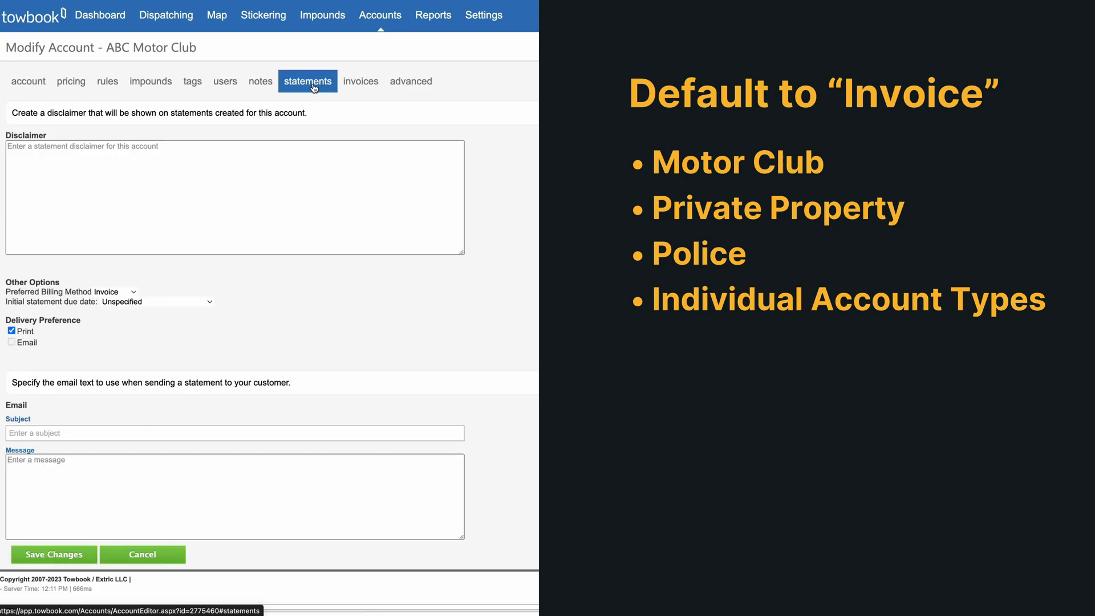
left_click(133, 294)
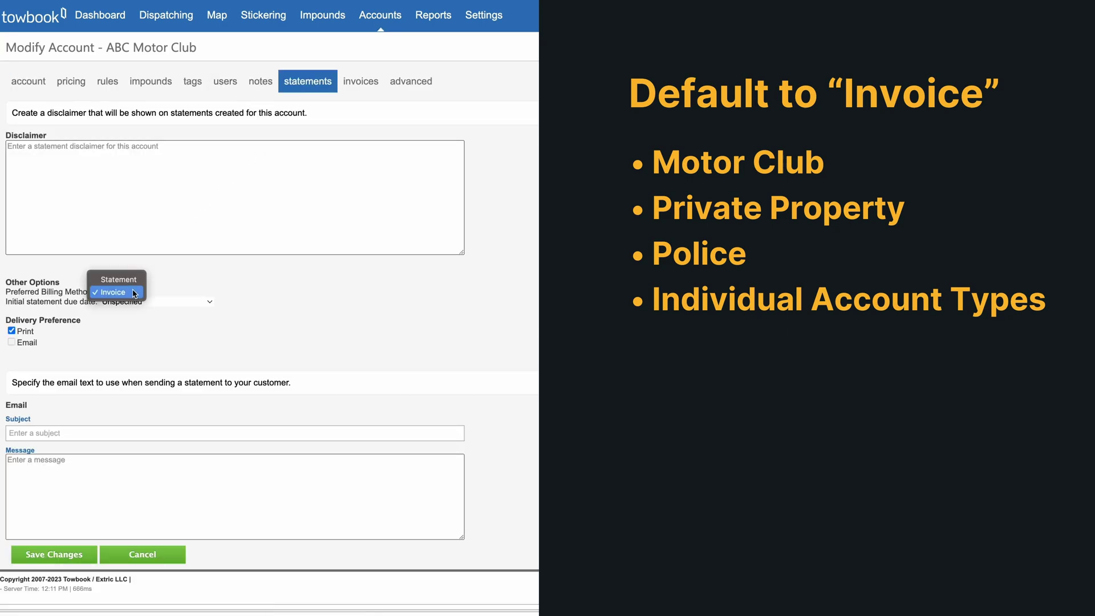
left_click(173, 299)
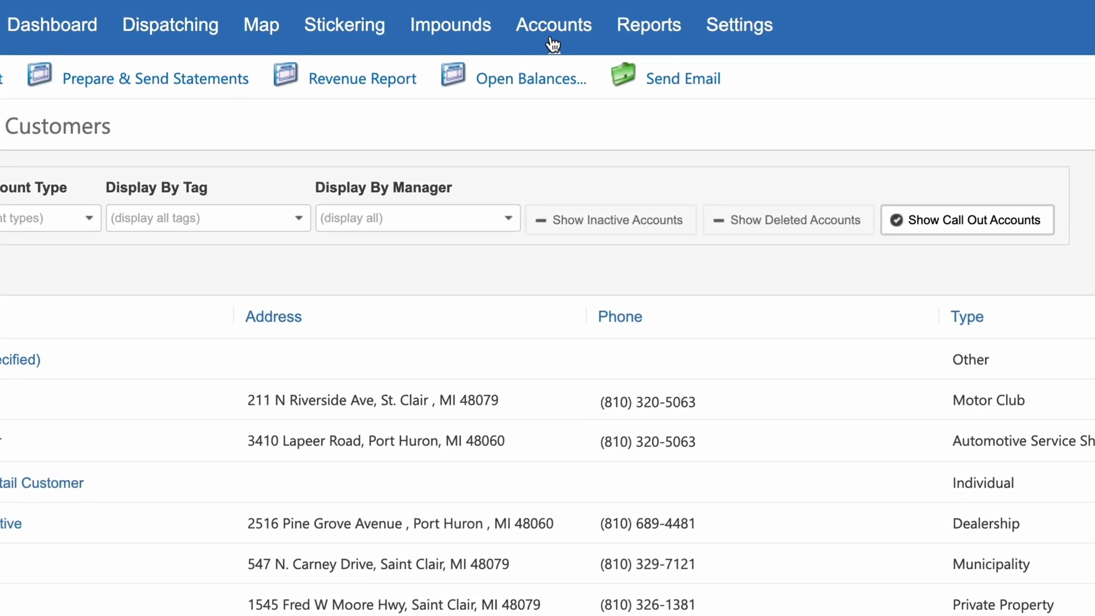
Step: Retrieve open-balance accounts, set Dan's Towing delivery to Email & Print, and create the batch statements
left_click(338, 80)
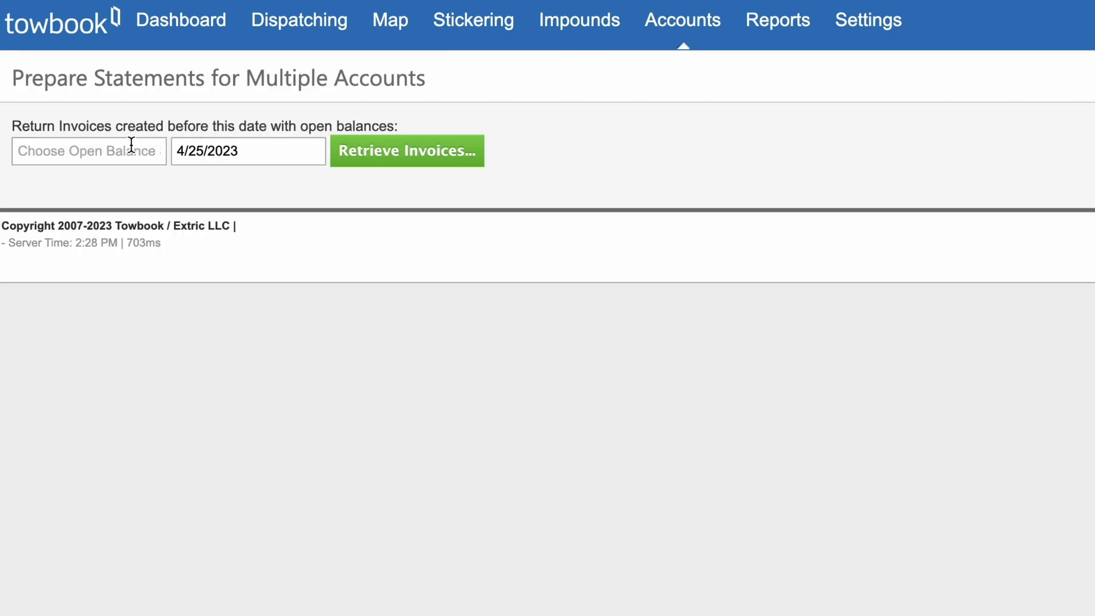
left_click(339, 148)
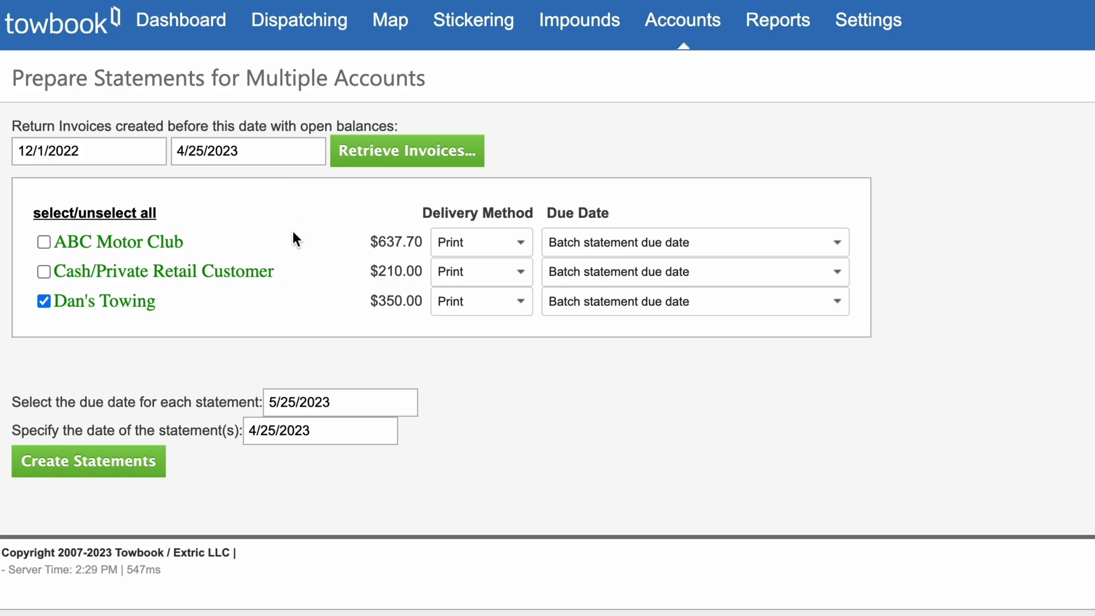
left_click(513, 311)
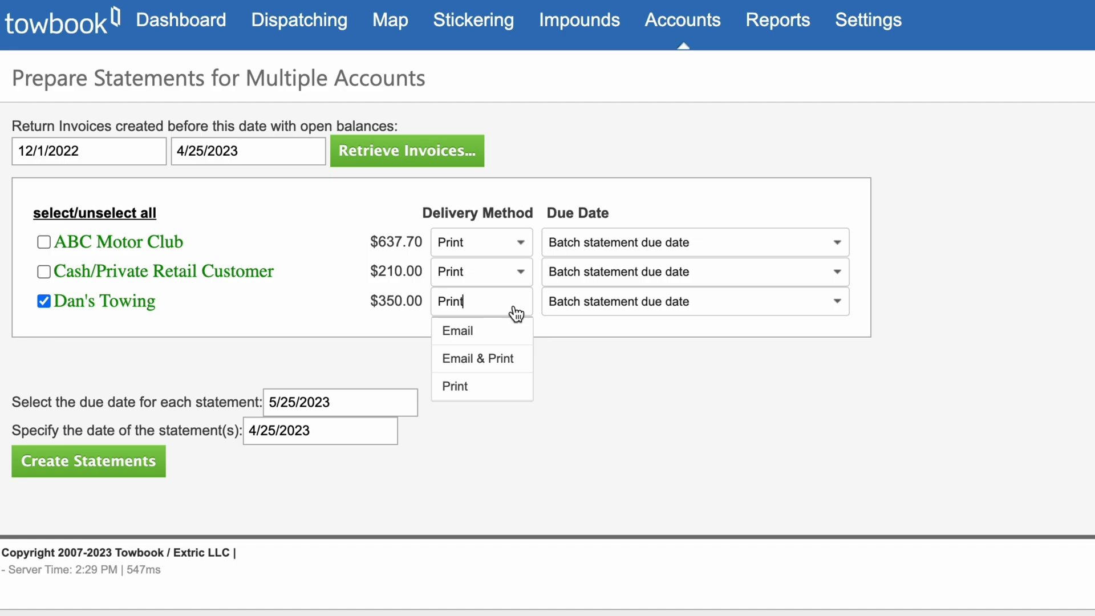
left_click(505, 361)
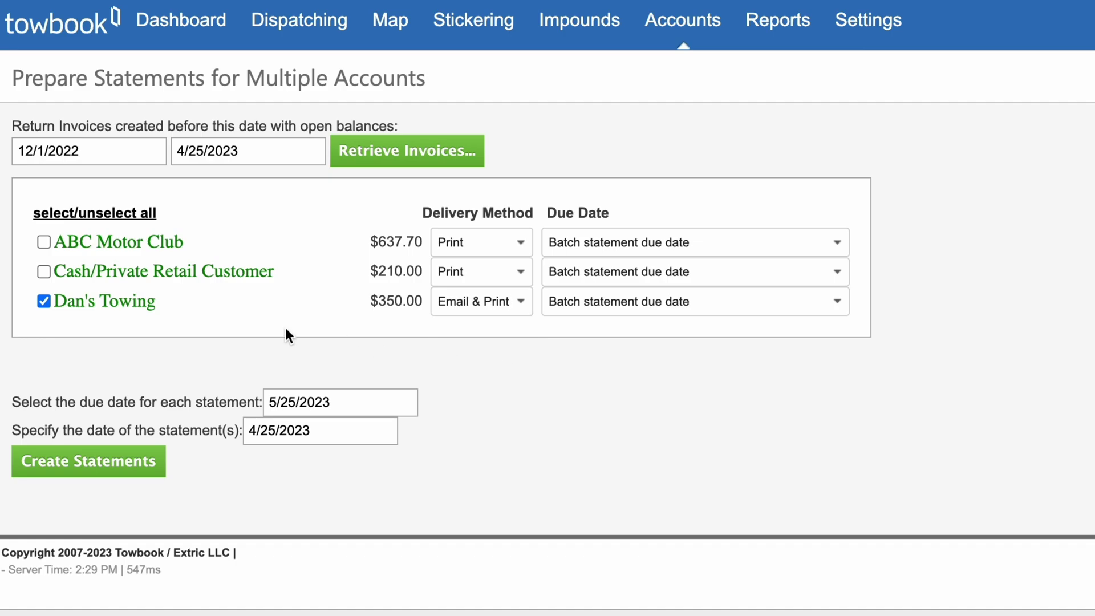
left_click(88, 465)
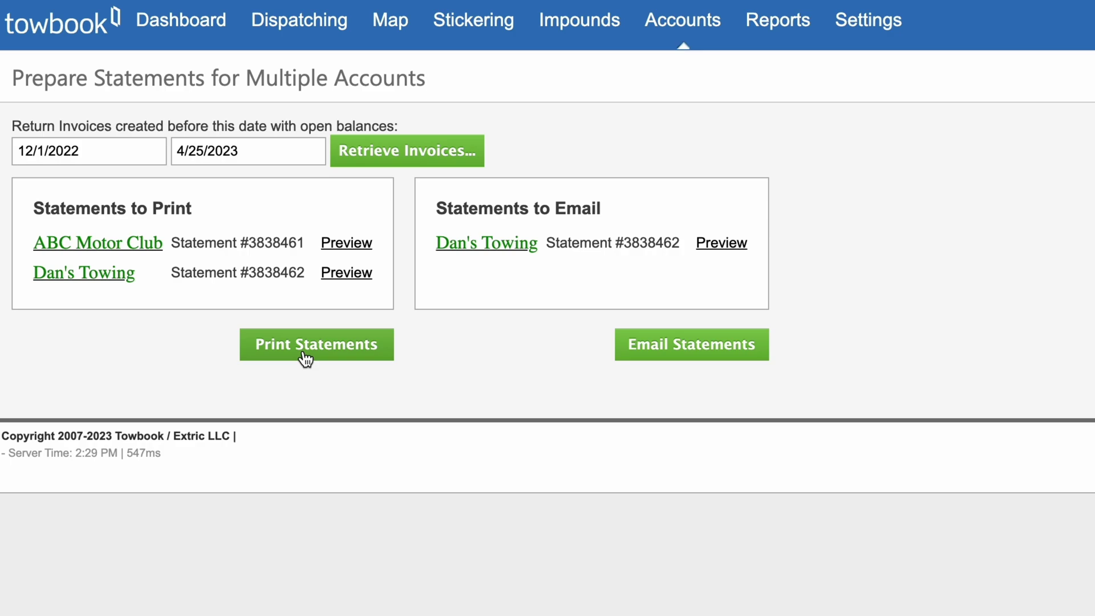
Step: Print and email the prepared batch statements, acknowledging the completion message
left_click(306, 357)
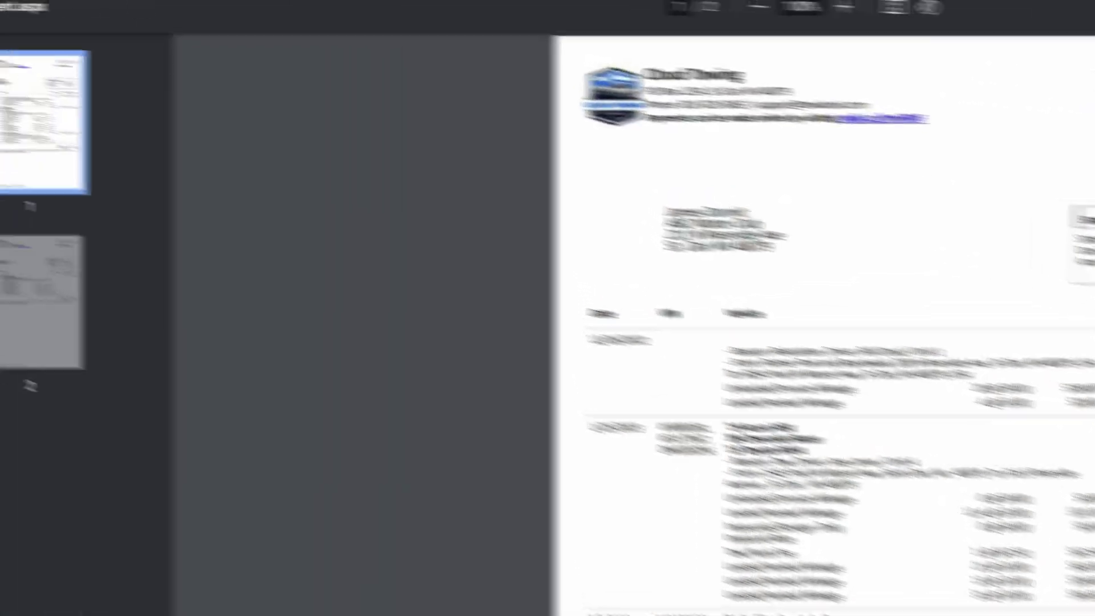
left_click(633, 347)
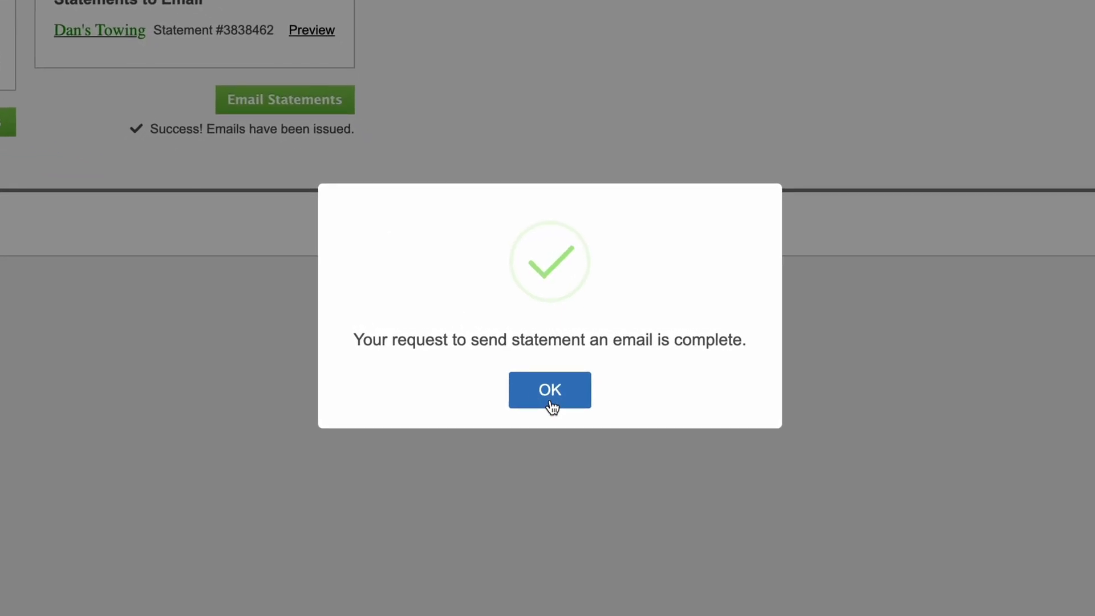
left_click(551, 400)
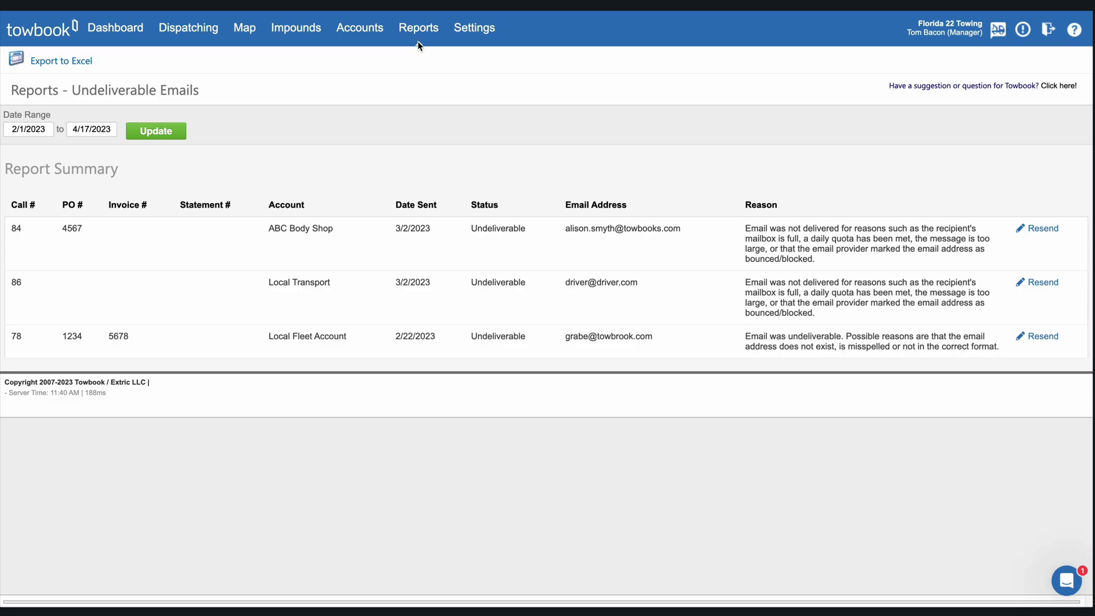
Step: Open the Undeliverable Emails financial report with start date 2/1/2023 and update it
left_click(418, 34)
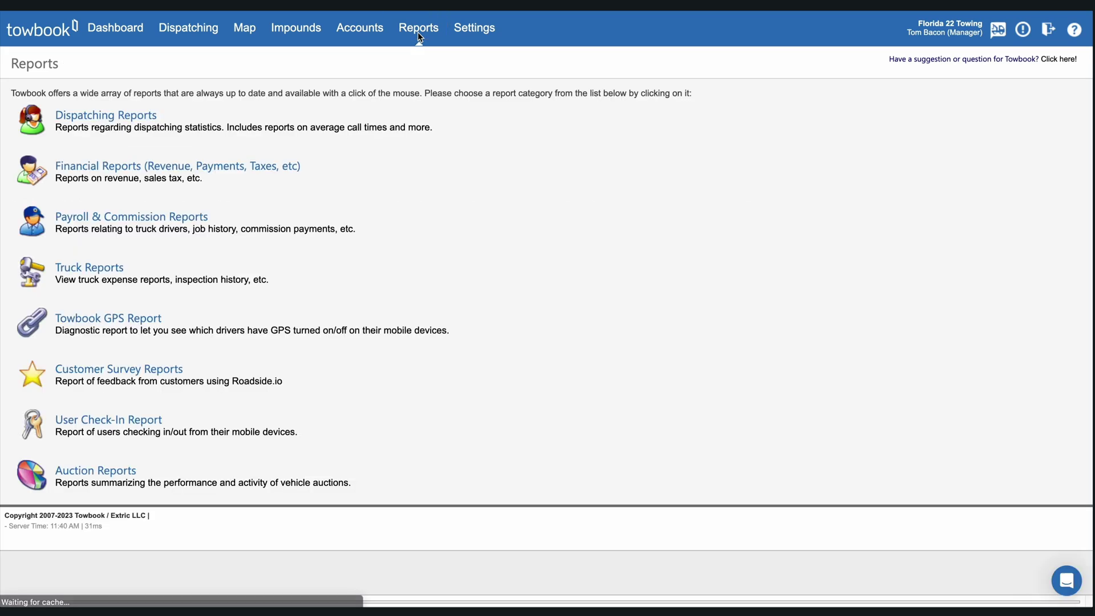
left_click(169, 171)
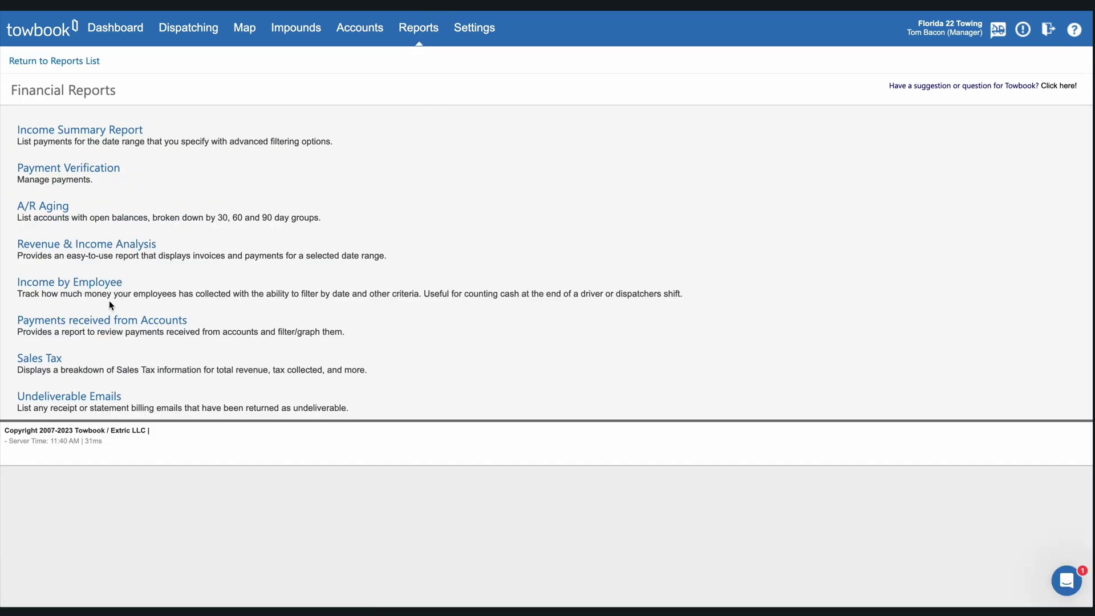
left_click(89, 399)
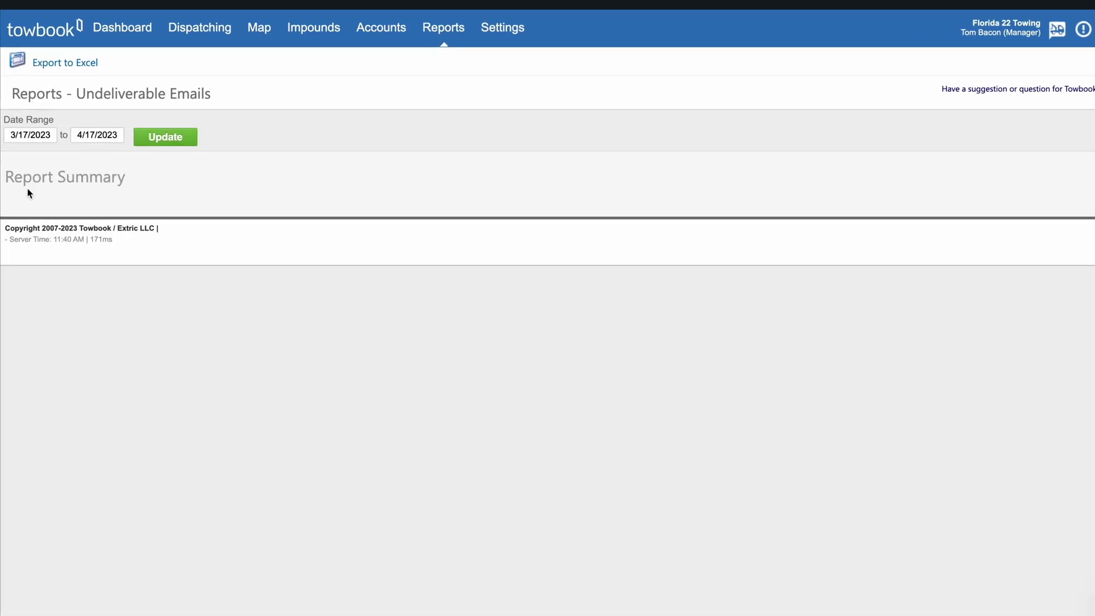
left_click(31, 135)
left_click(15, 154)
left_click(134, 311)
left_click(268, 224)
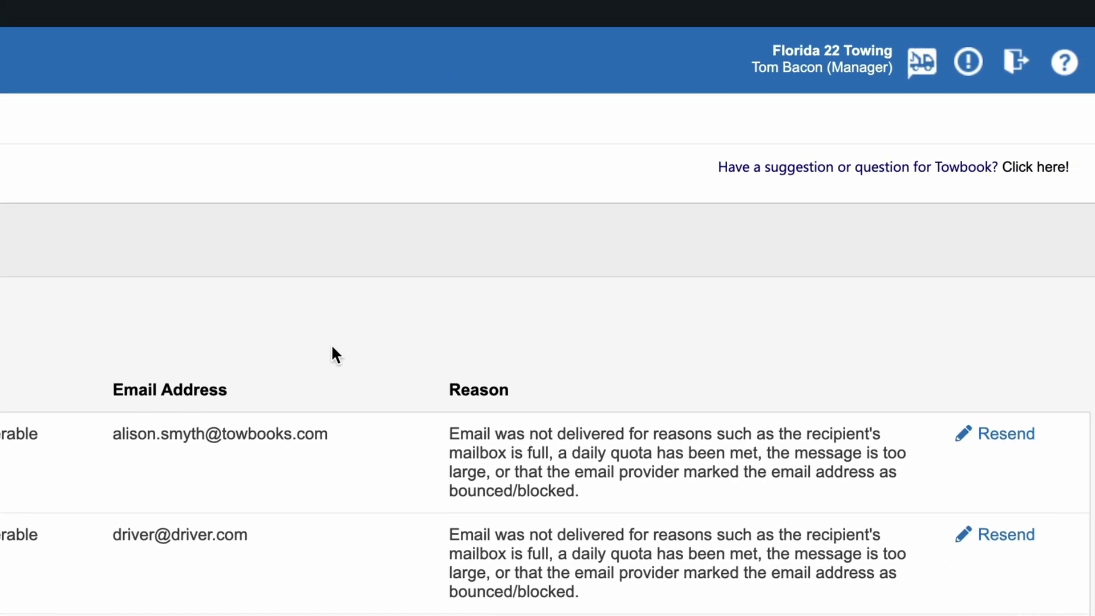
Step: Resend the first undeliverable email after fixing the misspelled letter in the To address with 'i'
left_click(996, 434)
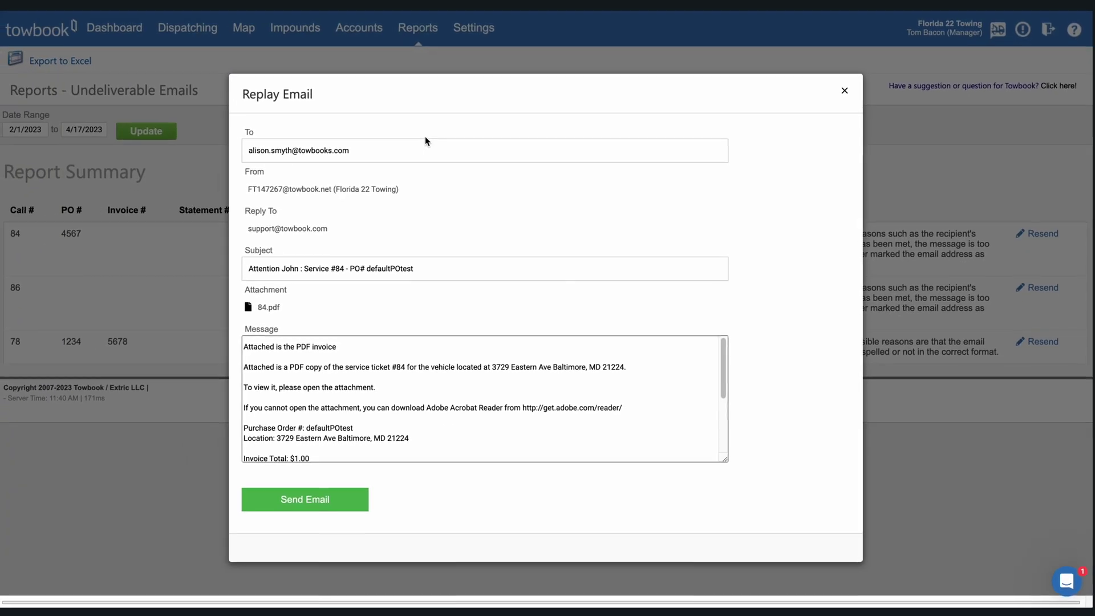
left_click(332, 151)
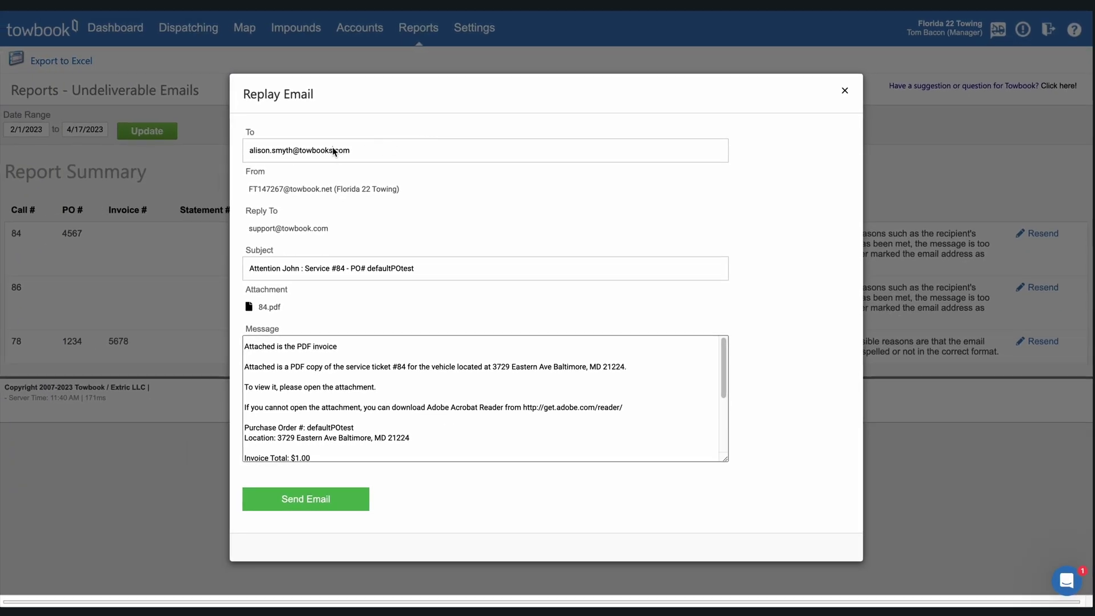
left_click(287, 151)
key("BackSpace")
type("i")
left_click(326, 498)
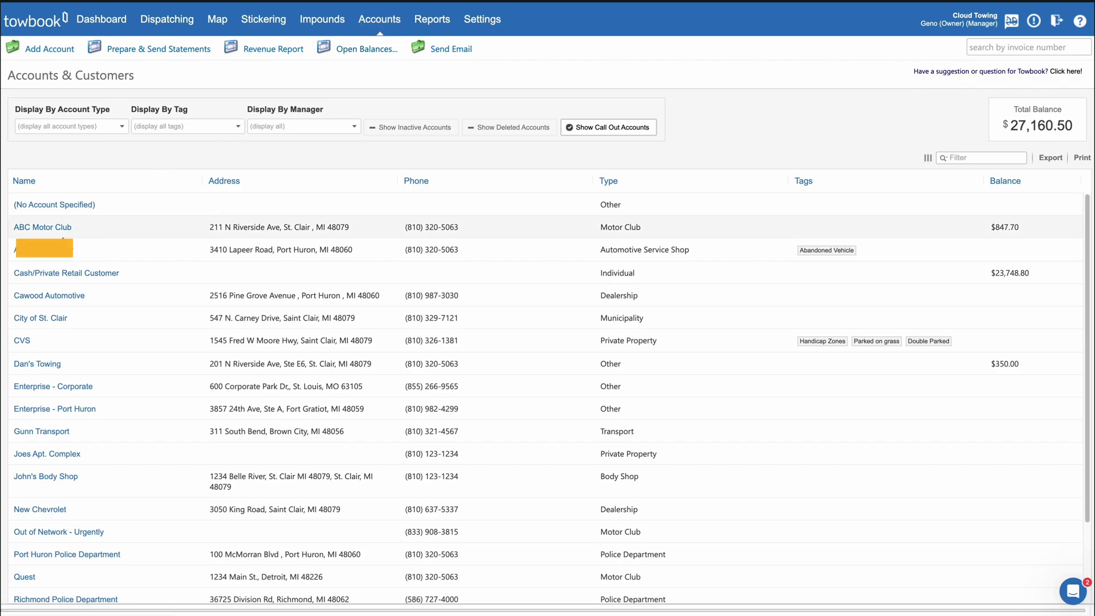
left_click(58, 251)
left_click(63, 51)
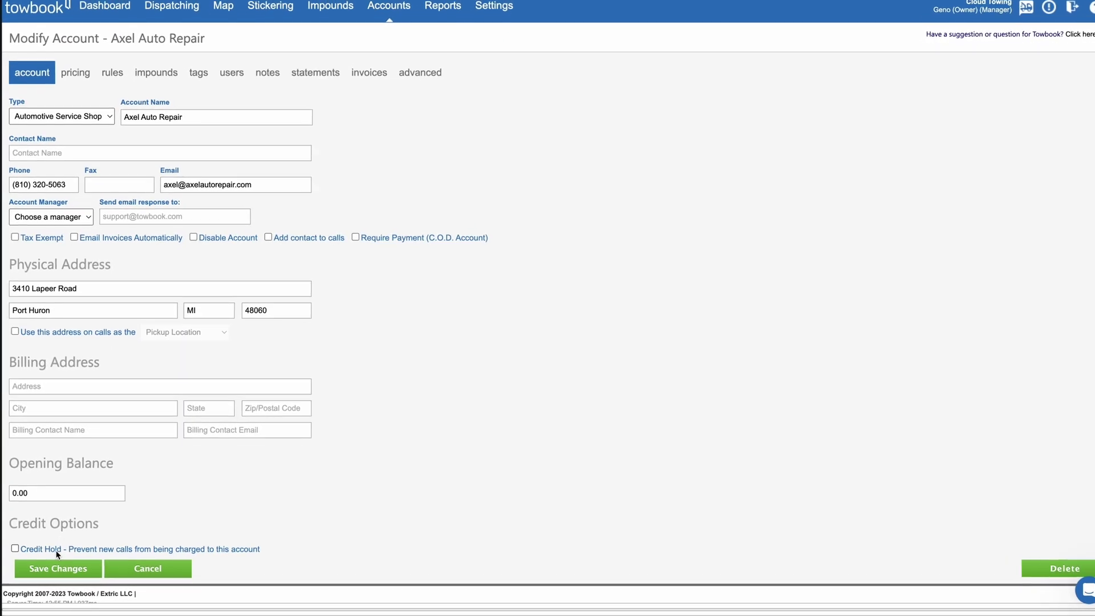
left_click(125, 473)
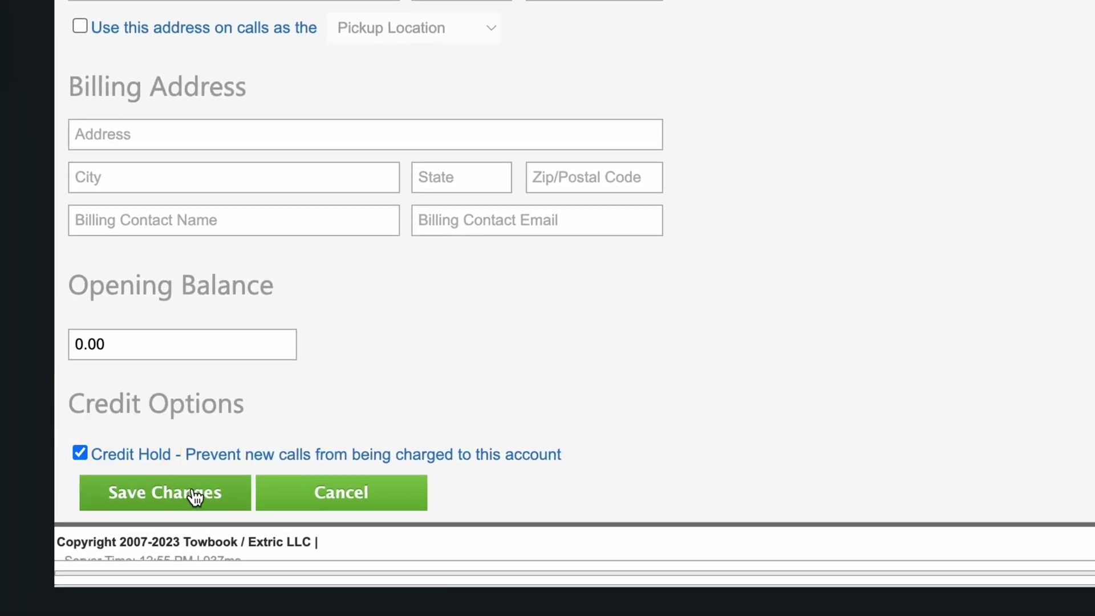